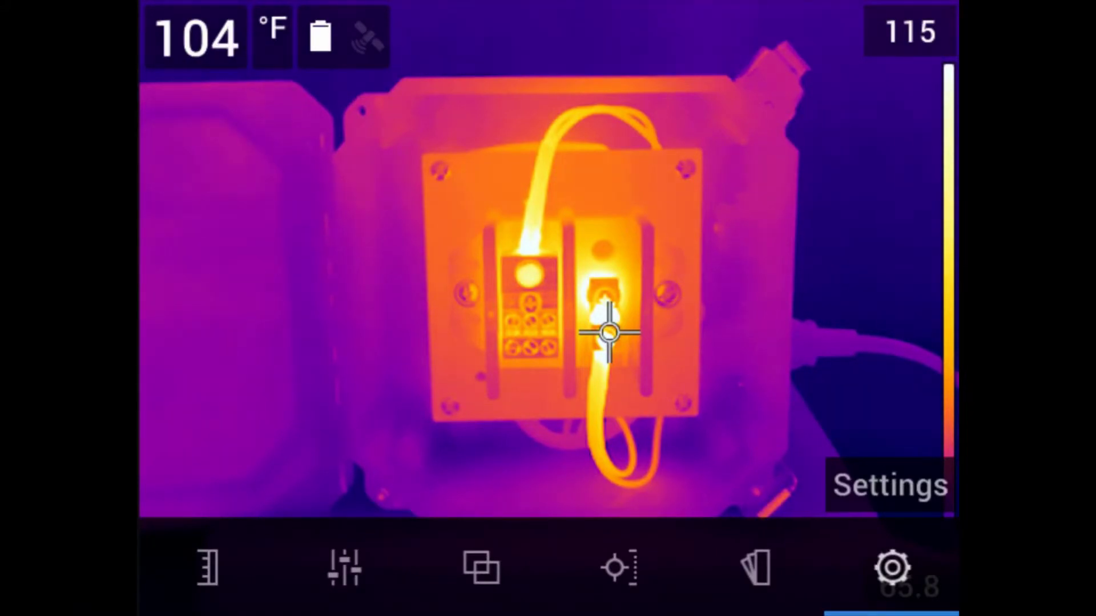
Go to Device settings > Language, time & units and browse the date and time format entries.
{"action": "key", "text": "Return"}
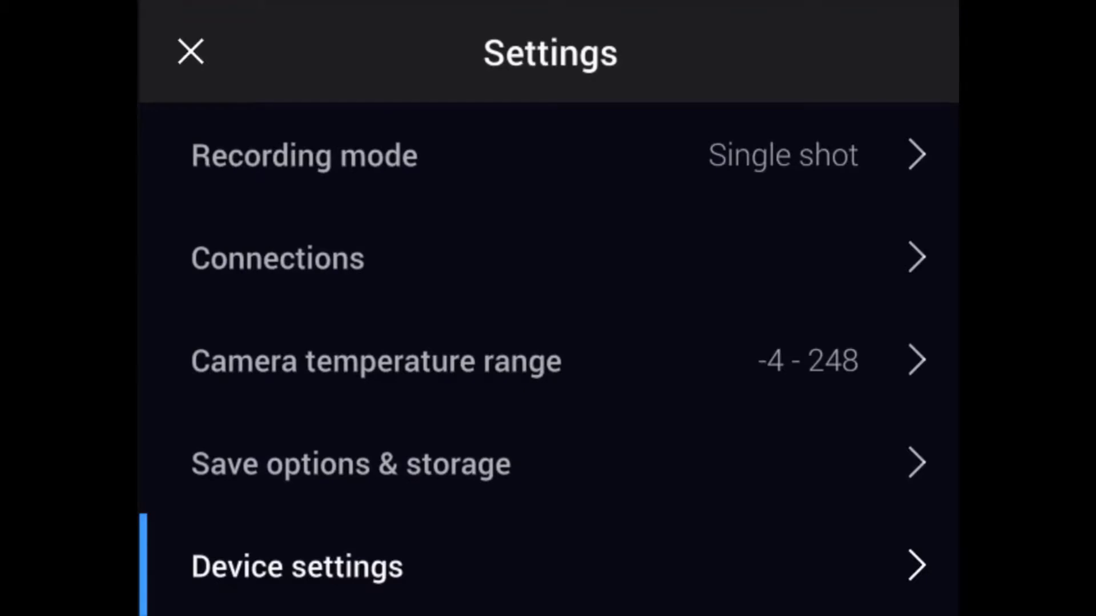
{"action": "key", "text": "Return"}
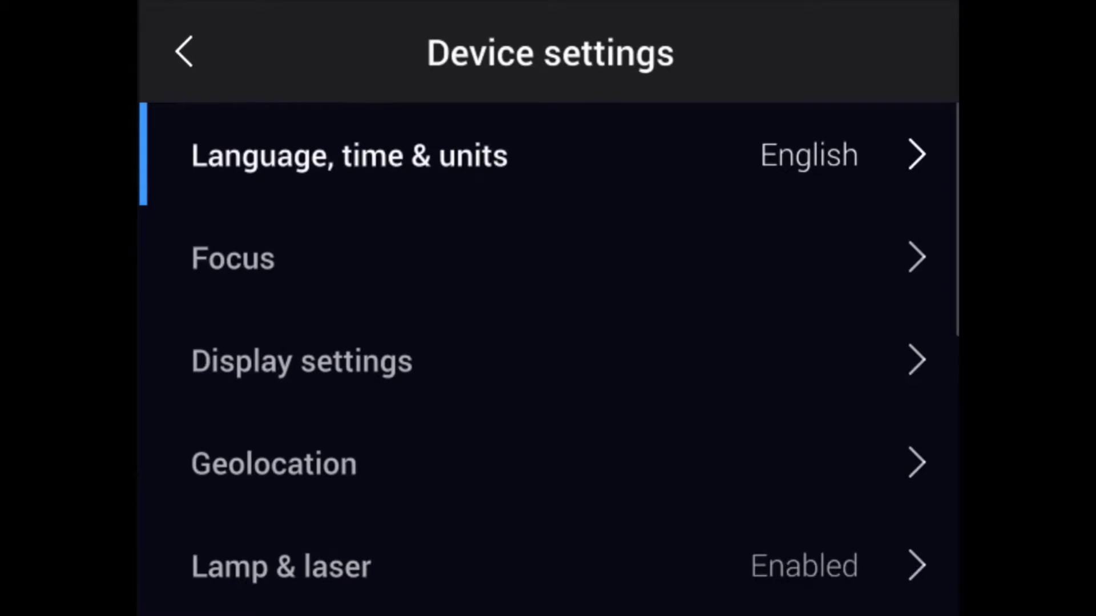
{"action": "key", "text": "Return"}
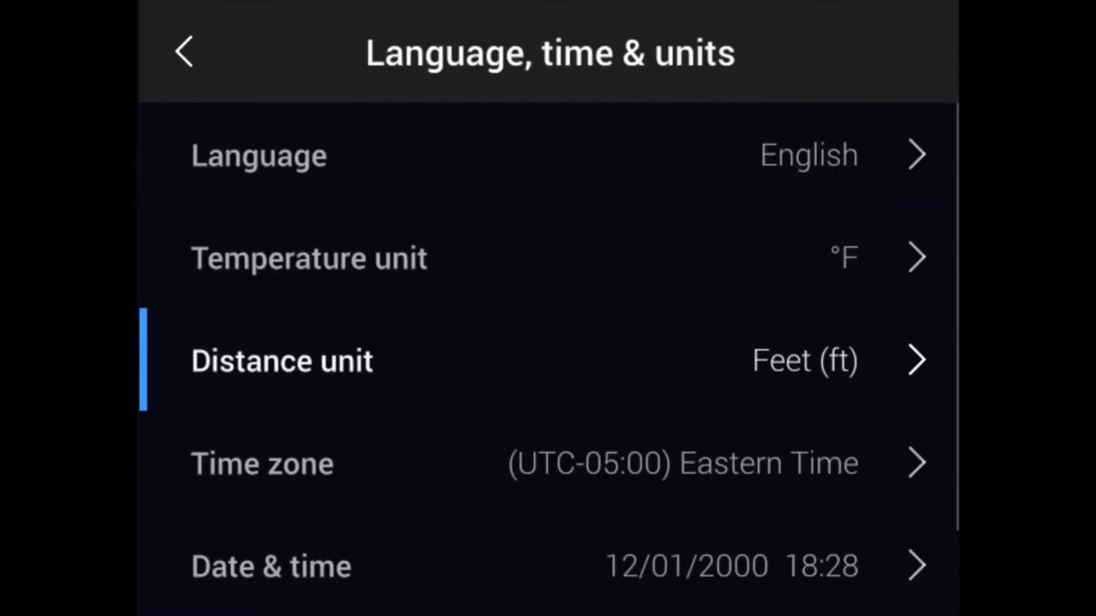
{"action": "key", "text": "Down"}
{"action": "key", "text": "Down"}
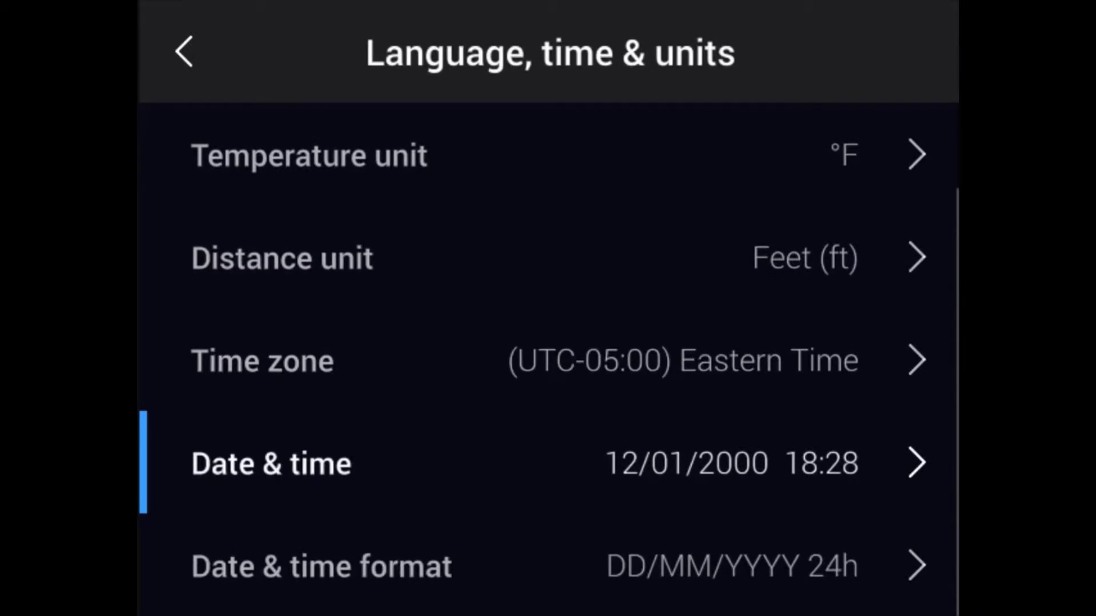
{"action": "key", "text": "Down"}
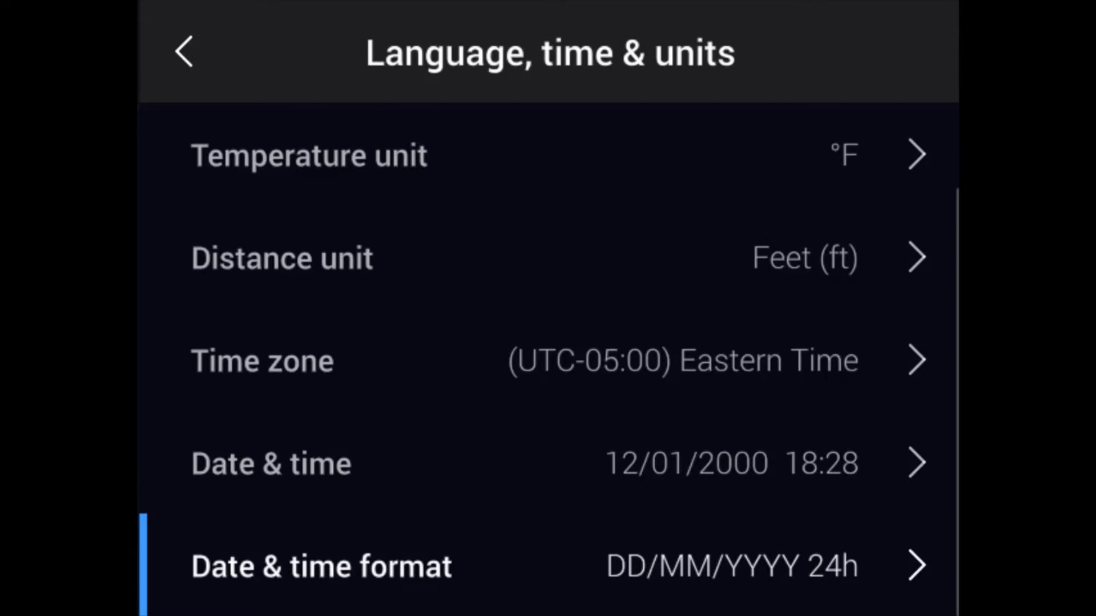
{"action": "key", "text": "Up"}
{"action": "key", "text": "Up"}
{"action": "key", "text": "Up"}
{"action": "key", "text": "Up"}
Keep the temperature unit at Fahrenheit and the distance unit at feet.
{"action": "key", "text": "Return"}
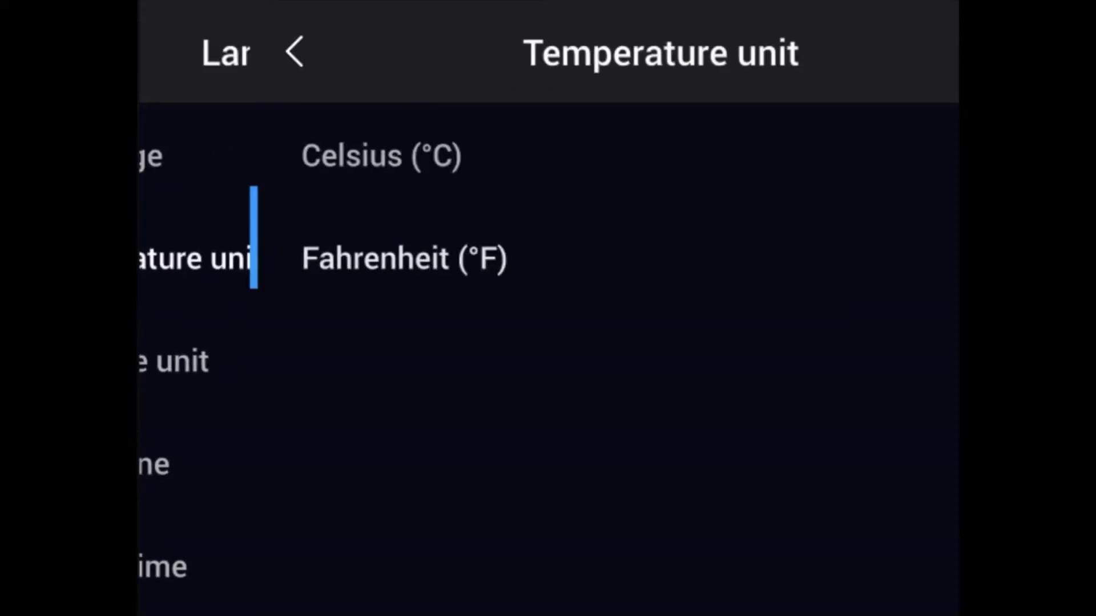
{"action": "key", "text": "Return"}
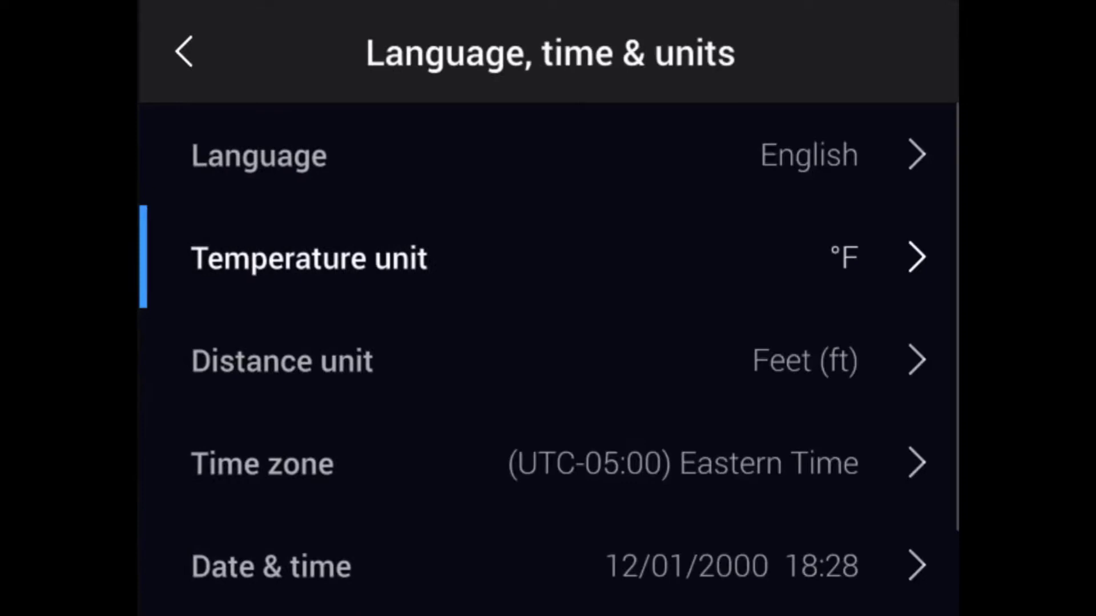
{"action": "key", "text": "Down"}
{"action": "key", "text": "Return"}
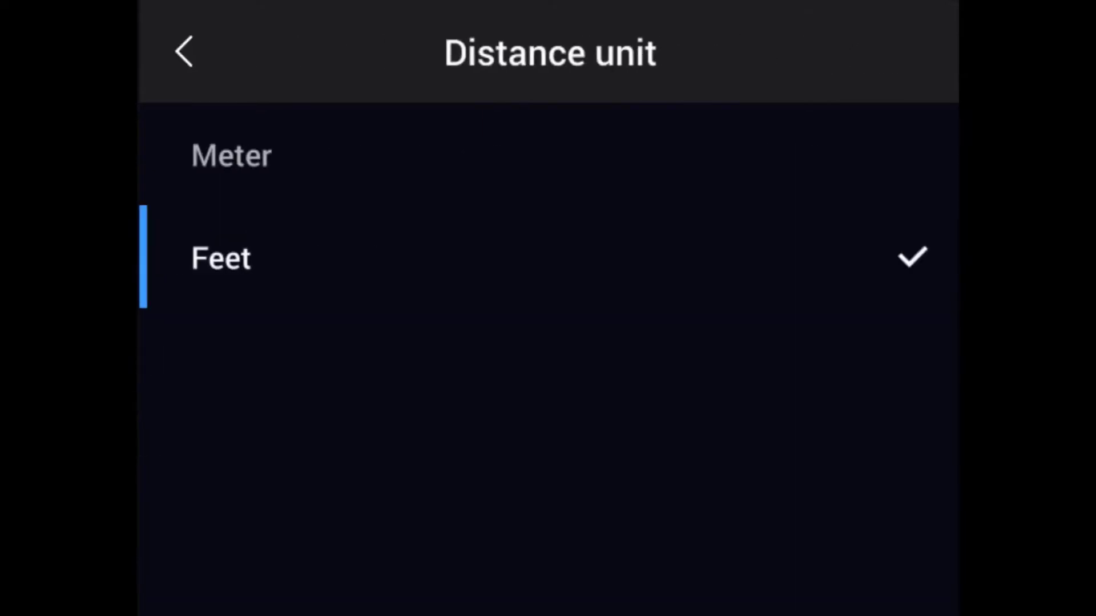
{"action": "key", "text": "Return"}
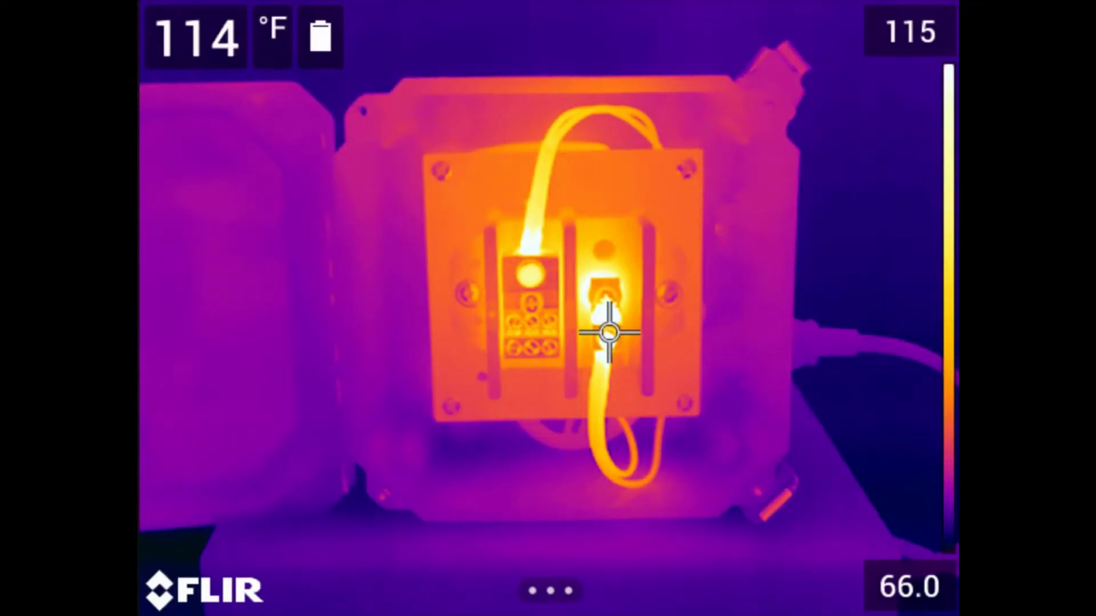
Browse the temperature ranges up to 572 - 2732, keep -4 - 248 °F, and exit Settings.
{"action": "key", "text": "Return"}
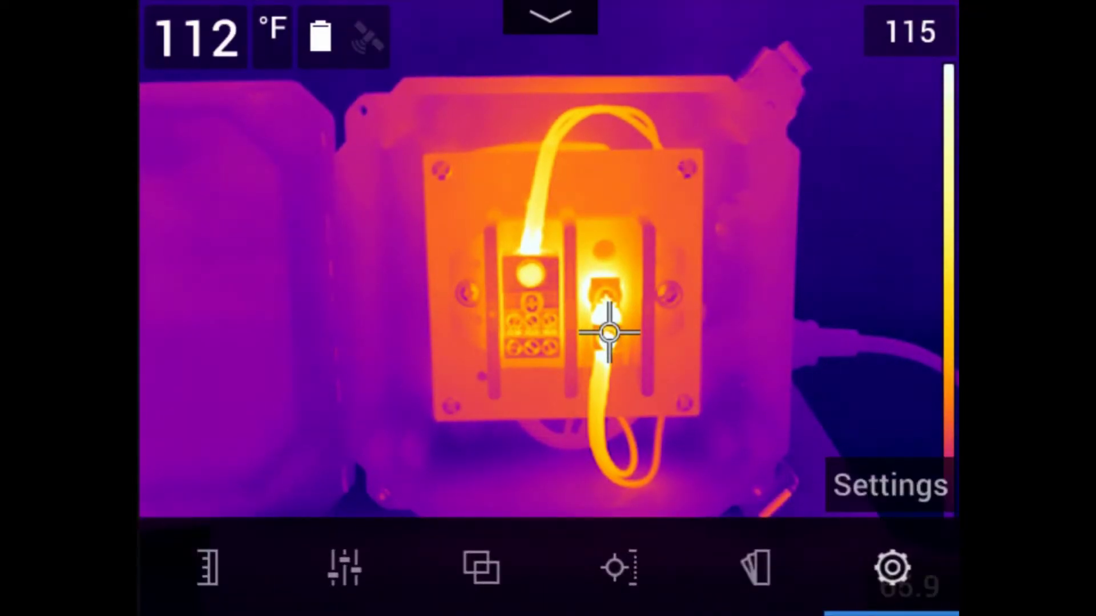
{"action": "key", "text": "Return"}
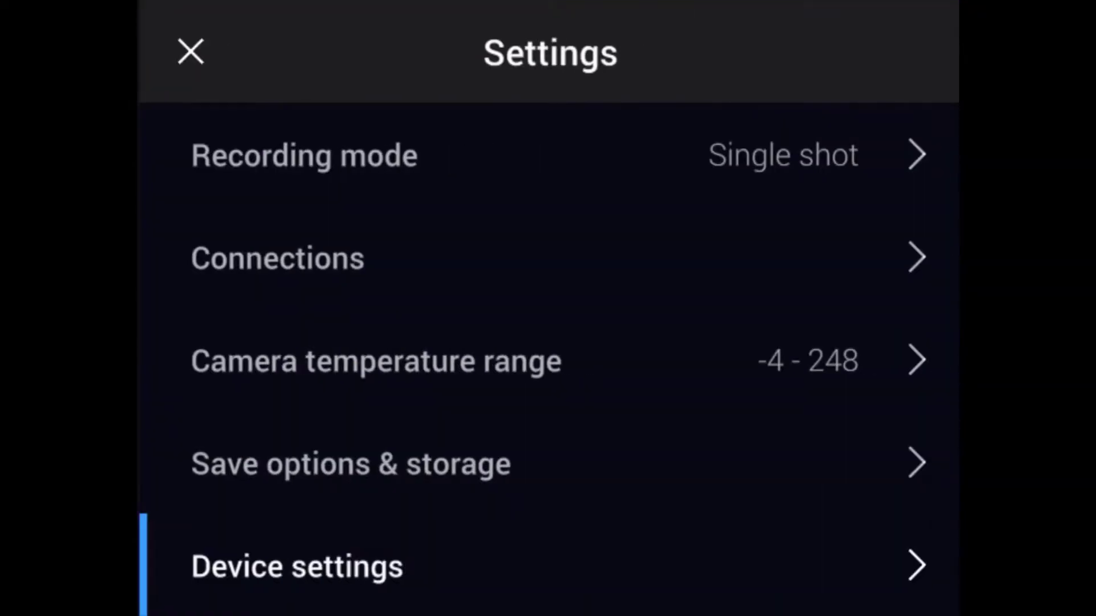
{"action": "key", "text": "Up"}
{"action": "key", "text": "Up"}
{"action": "key", "text": "Return"}
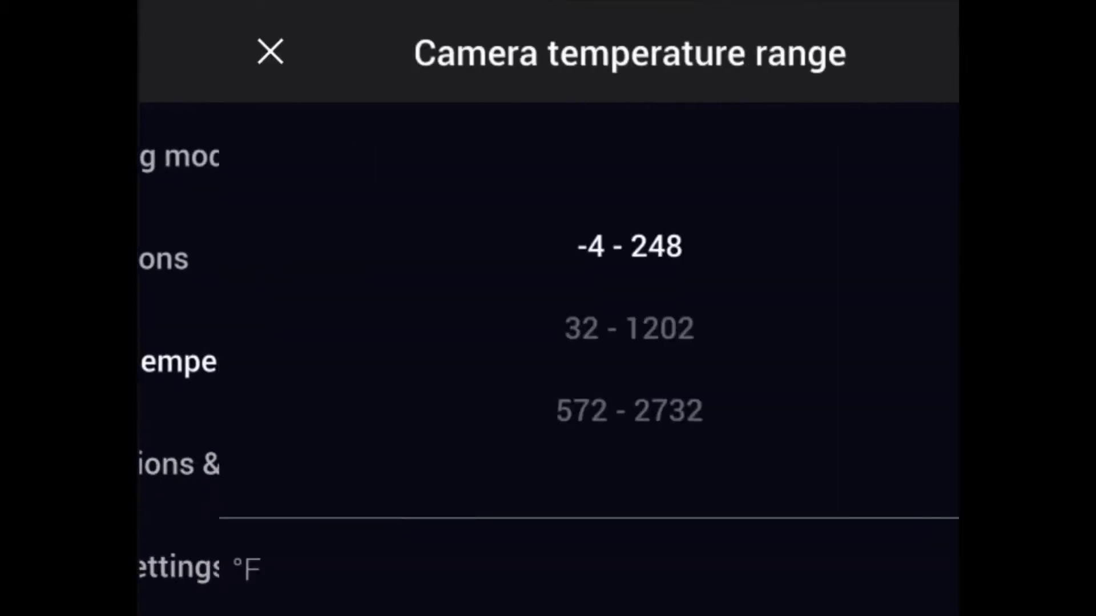
{"action": "key", "text": "Down"}
{"action": "key", "text": "Down"}
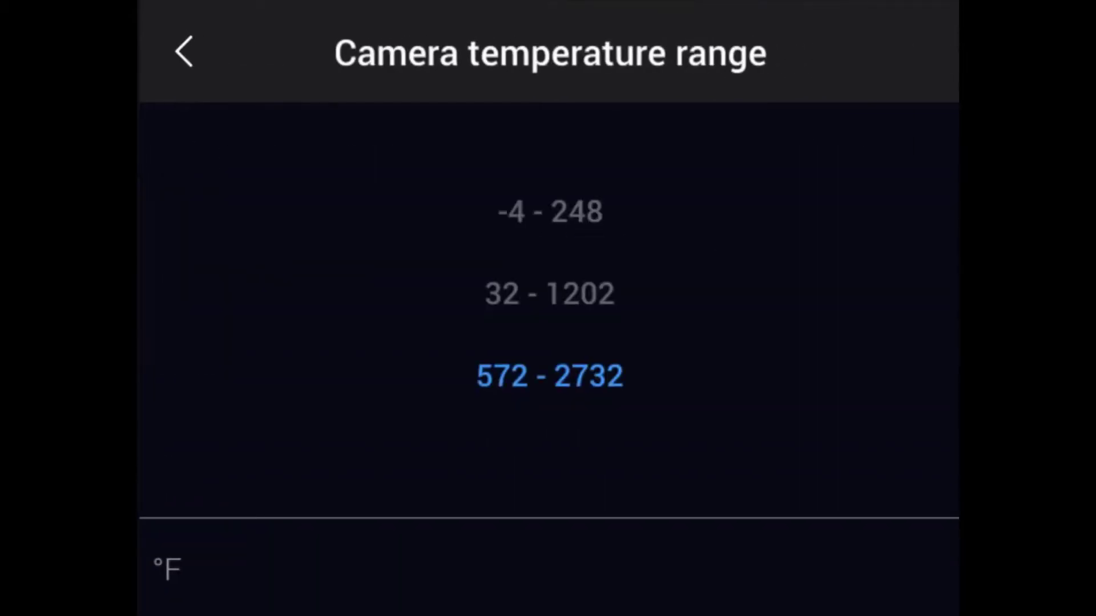
{"action": "key", "text": "Up"}
{"action": "key", "text": "Up"}
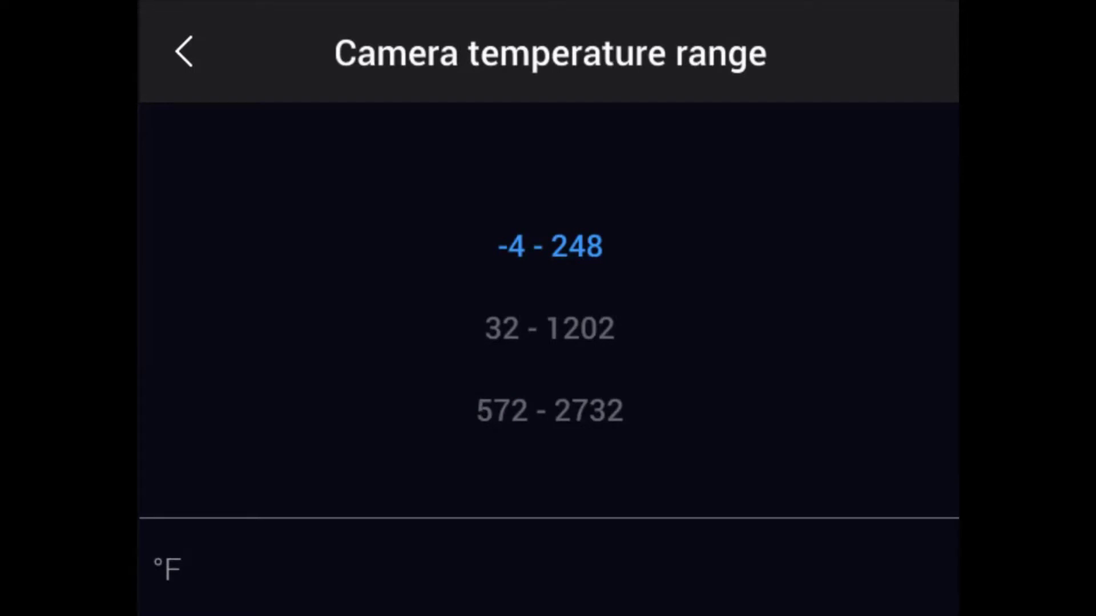
{"action": "key", "text": "Return"}
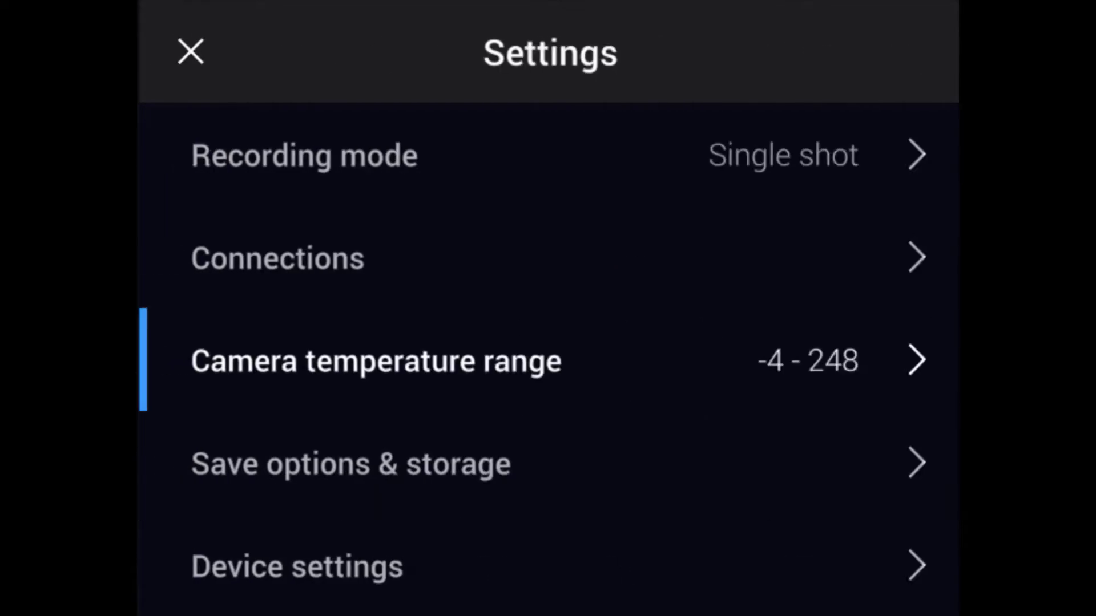
{"action": "key", "text": "Escape"}
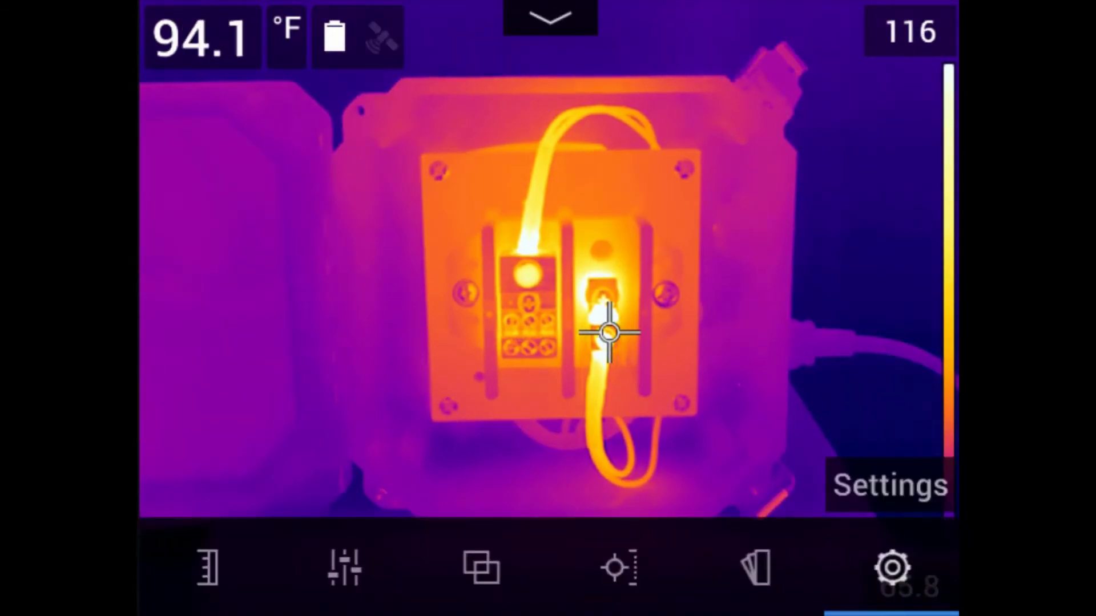
Cycle the image mode through Thermal MSX and picture in picture, ending on plain Thermal.
{"action": "left_click", "coordinate": [618, 568]}
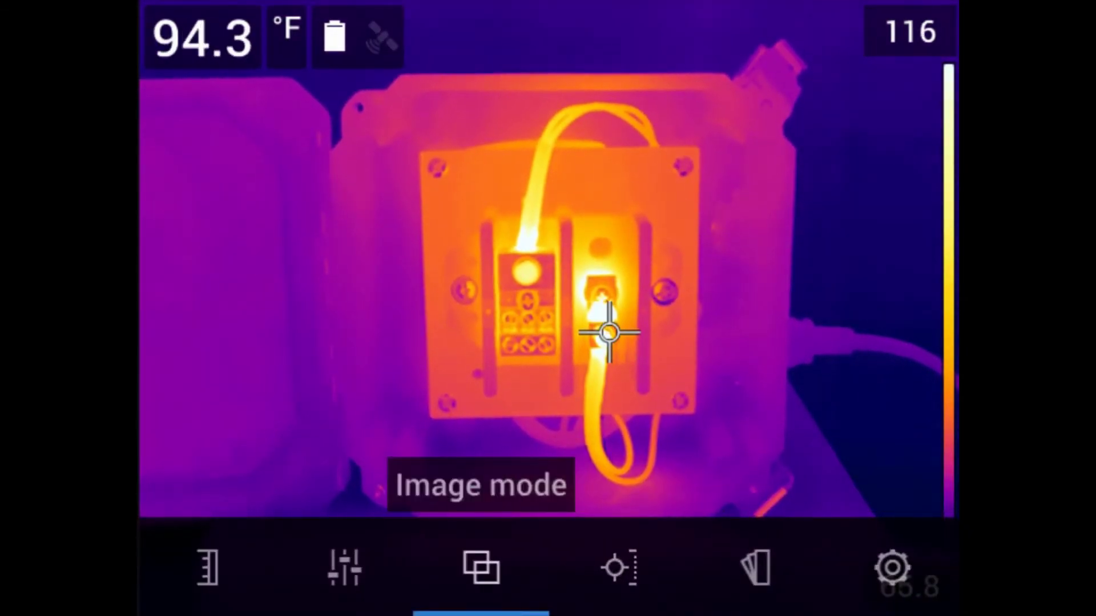
{"action": "key", "text": "Return"}
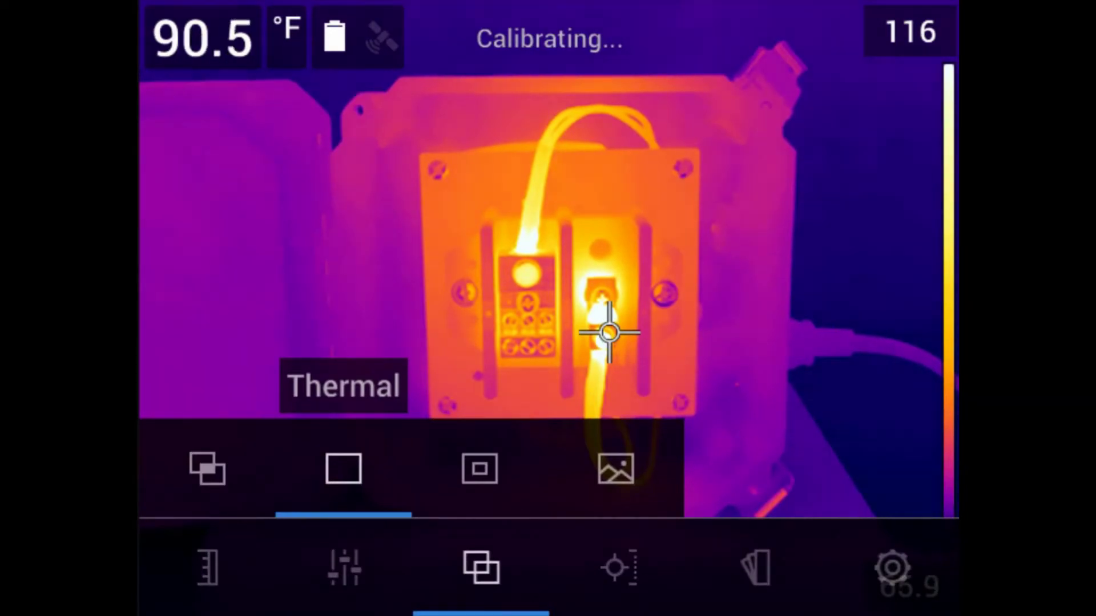
{"action": "key", "text": "Left"}
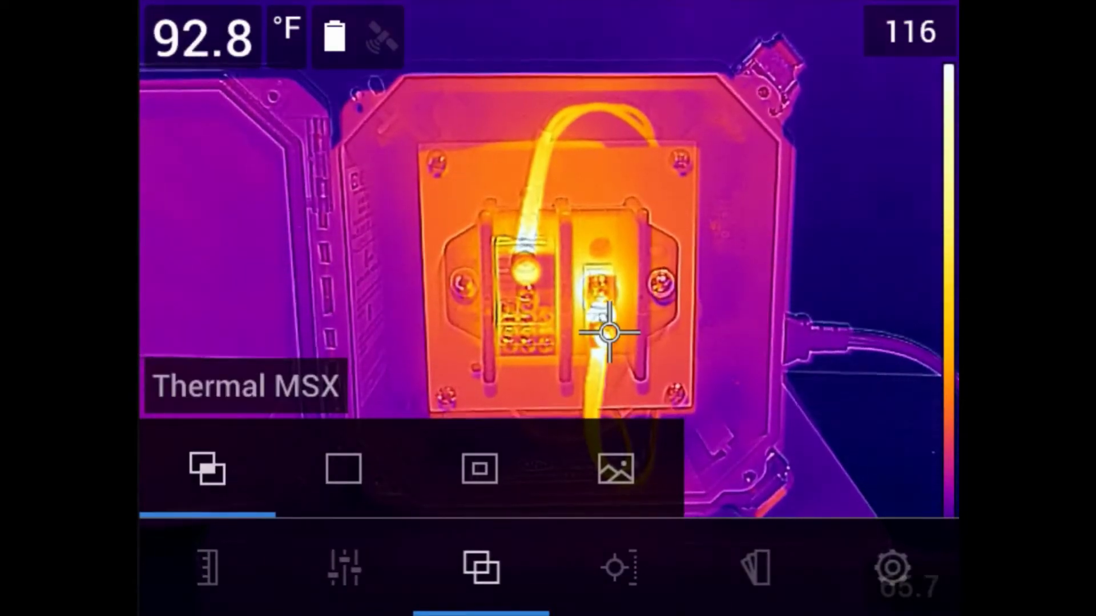
{"action": "key", "text": "Right"}
{"action": "key", "text": "Right"}
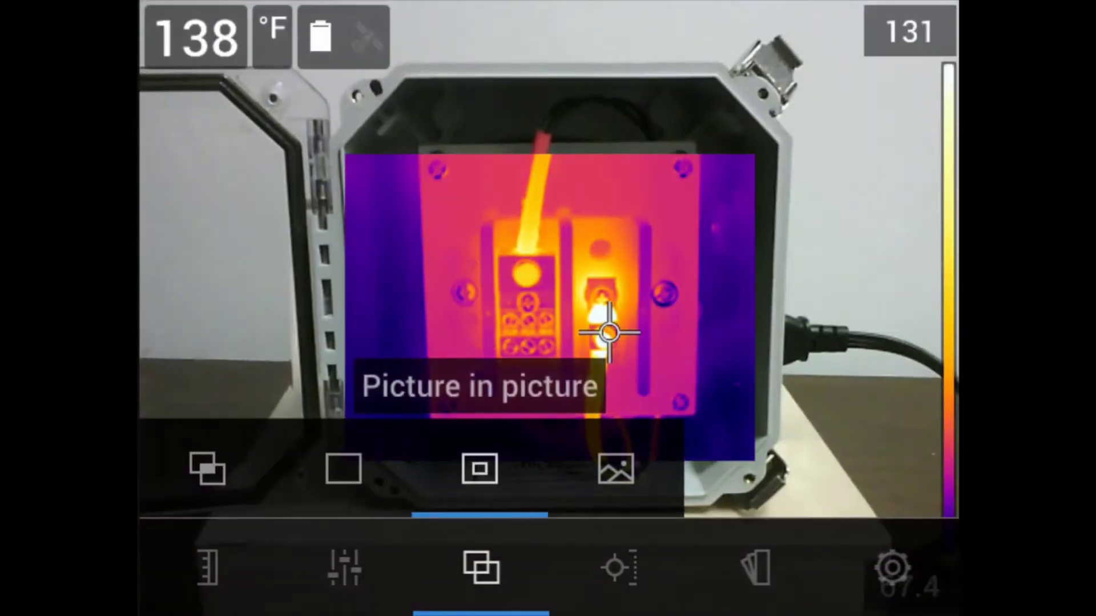
{"action": "key", "text": "Right"}
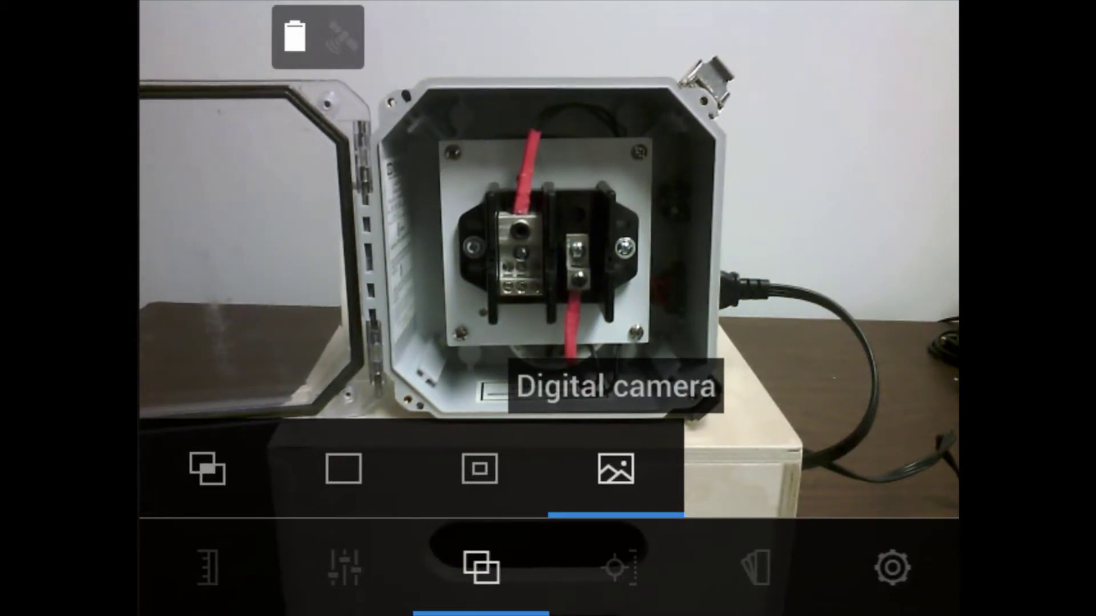
{"action": "key", "text": "Left"}
{"action": "key", "text": "Left"}
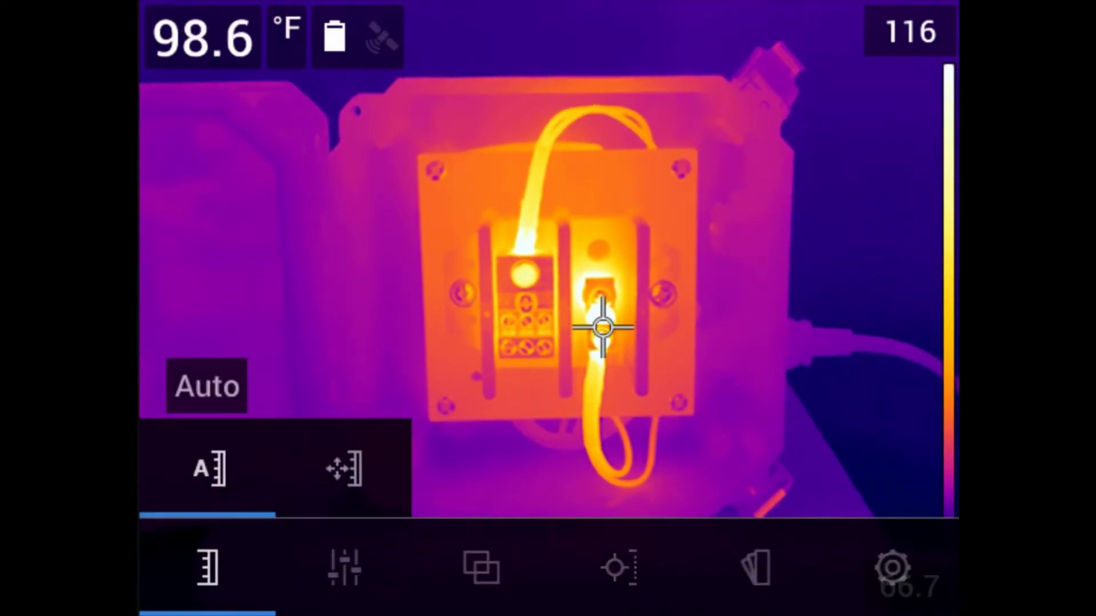
Set the temperature scale to Manual and select its upper limit for adjustment.
{"action": "left_click", "coordinate": [344, 469]}
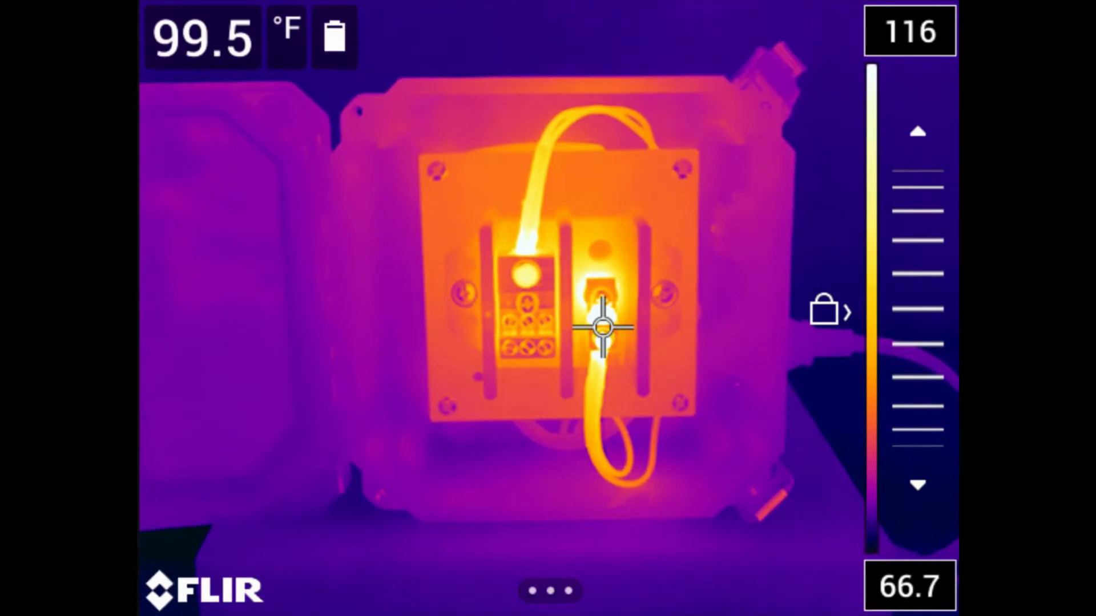
{"action": "key", "text": "Up"}
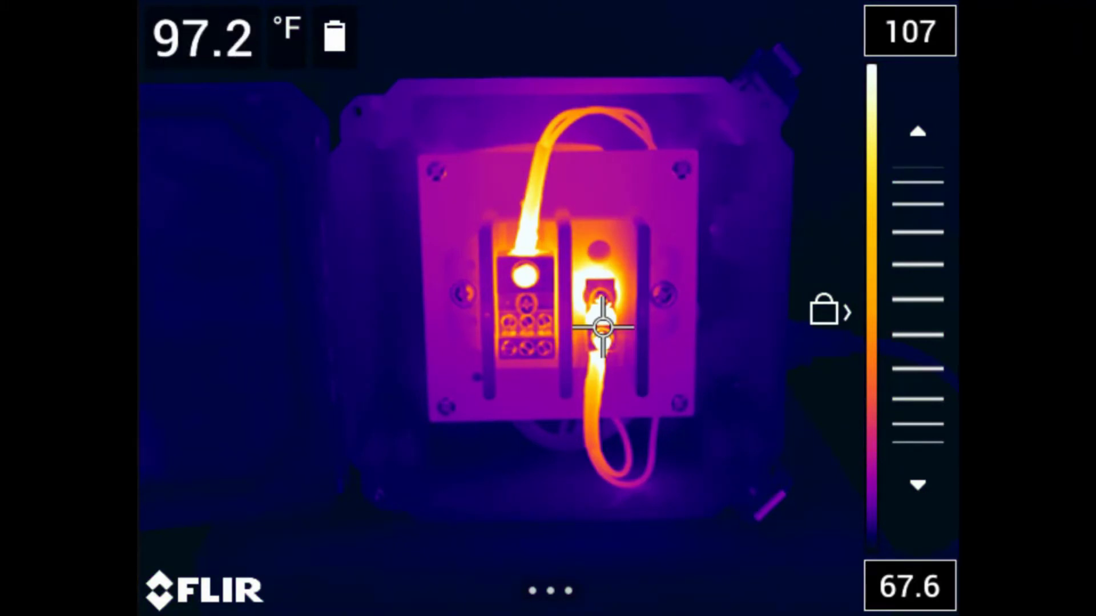
Lower the manual scale's upper temperature limit to 106 °F.
{"action": "left_click", "coordinate": [909, 31]}
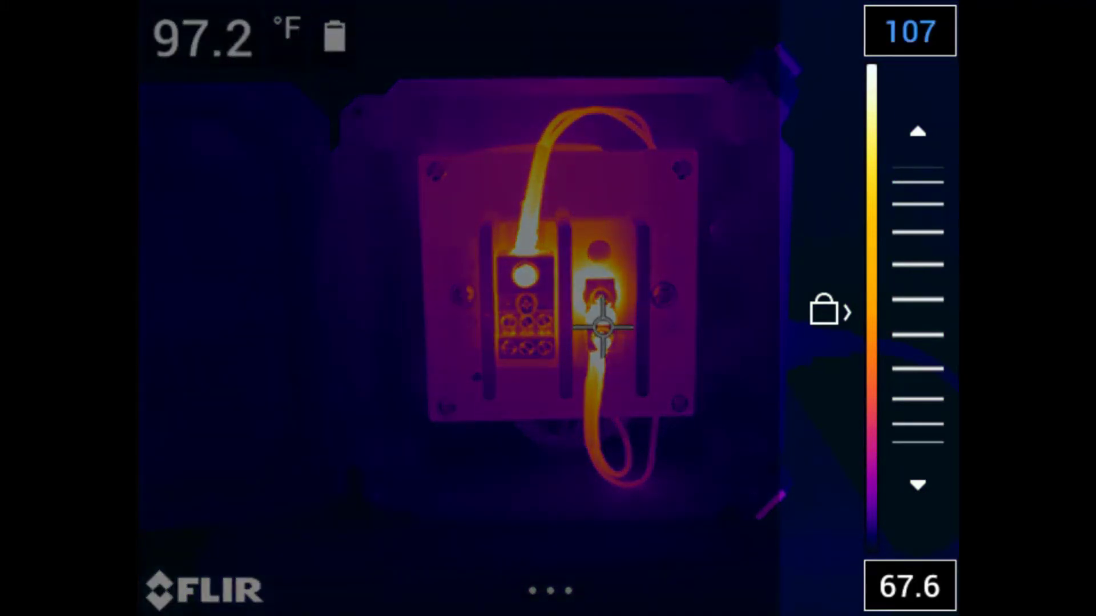
{"action": "left_click_drag", "start_coordinate": [918, 354], "coordinate": [917, 297]}
{"action": "left_click", "coordinate": [824, 311]}
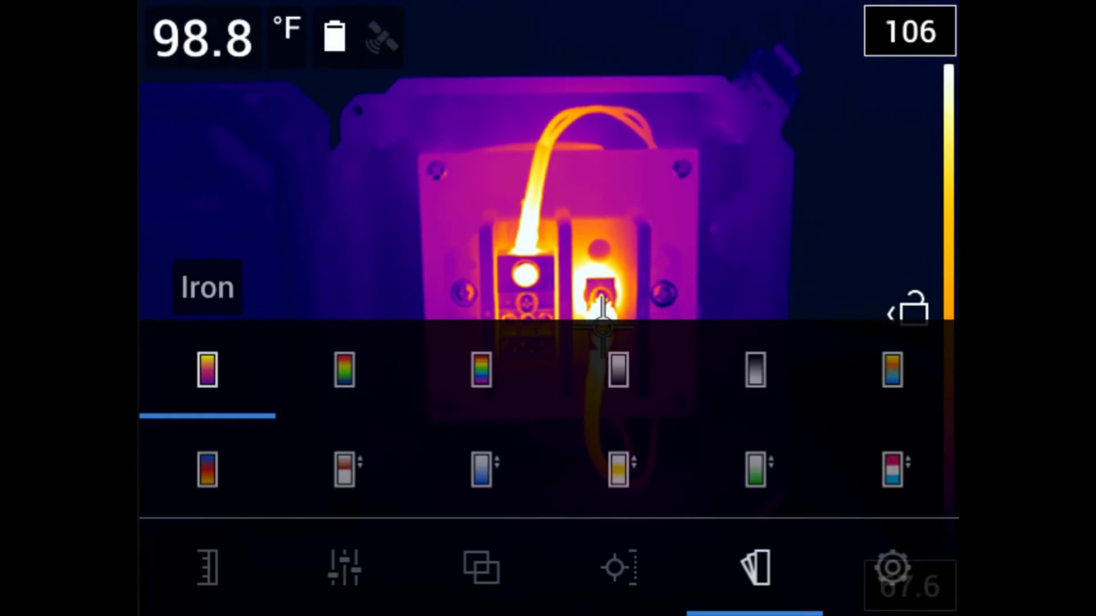
Try the Rainbow, Rainbow high contrast, White hot, Black hot and Arctic palettes, then choose Lava.
{"action": "left_click", "coordinate": [344, 370]}
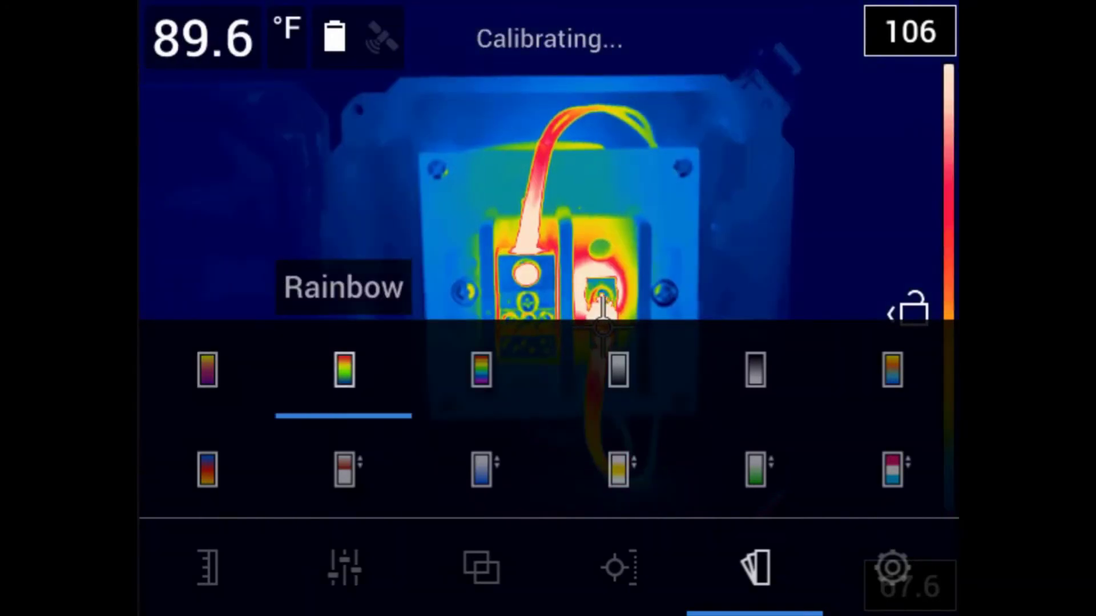
{"action": "left_click", "coordinate": [481, 370]}
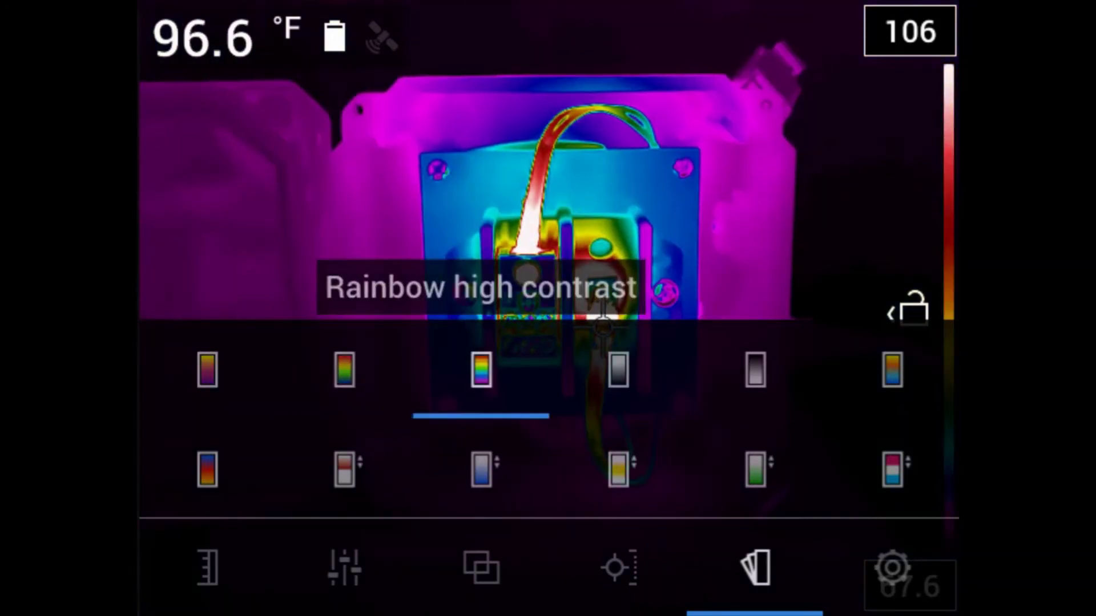
{"action": "left_click", "coordinate": [618, 369]}
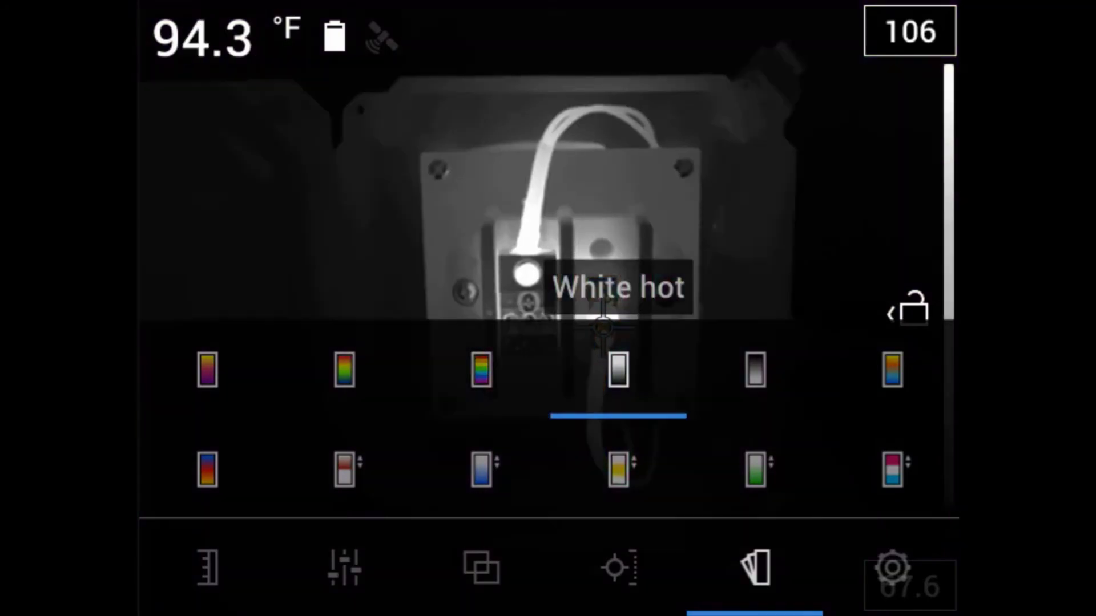
{"action": "left_click", "coordinate": [755, 370]}
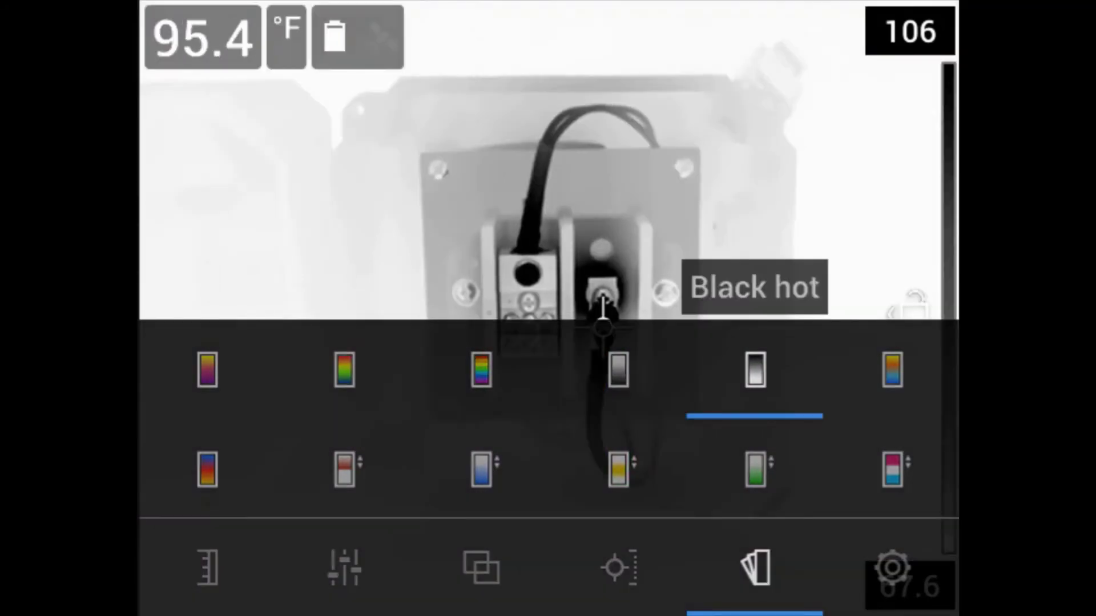
{"action": "left_click", "coordinate": [892, 370]}
{"action": "left_click", "coordinate": [207, 470]}
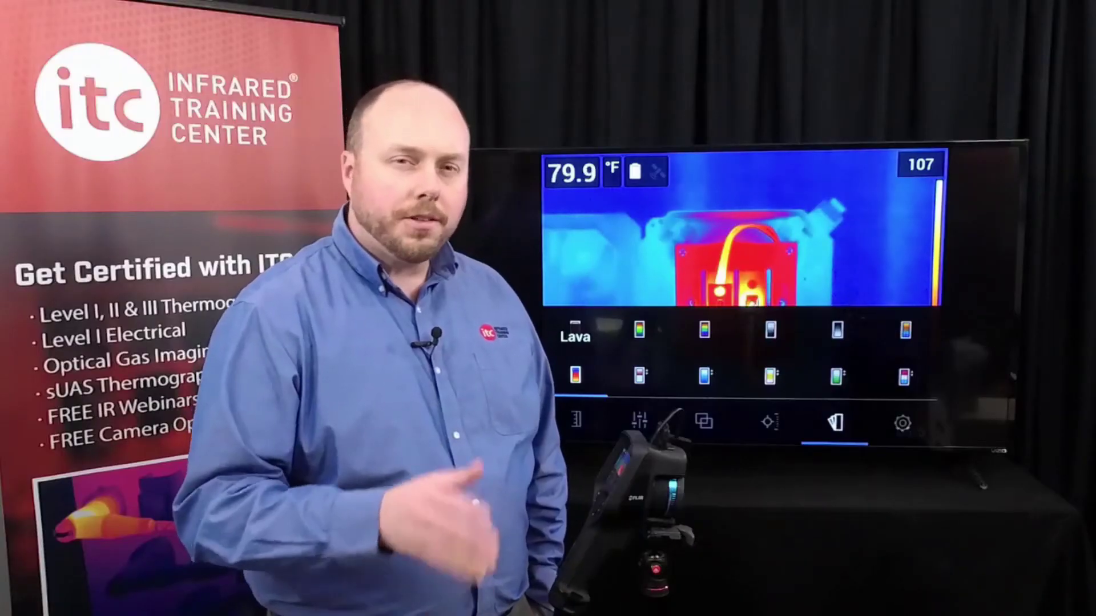
Step the colour palette back from Lava to Iron.
{"action": "key", "text": "Left"}
{"action": "key", "text": "Left"}
{"action": "key", "text": "Left"}
{"action": "key", "text": "Left"}
{"action": "key", "text": "Left"}
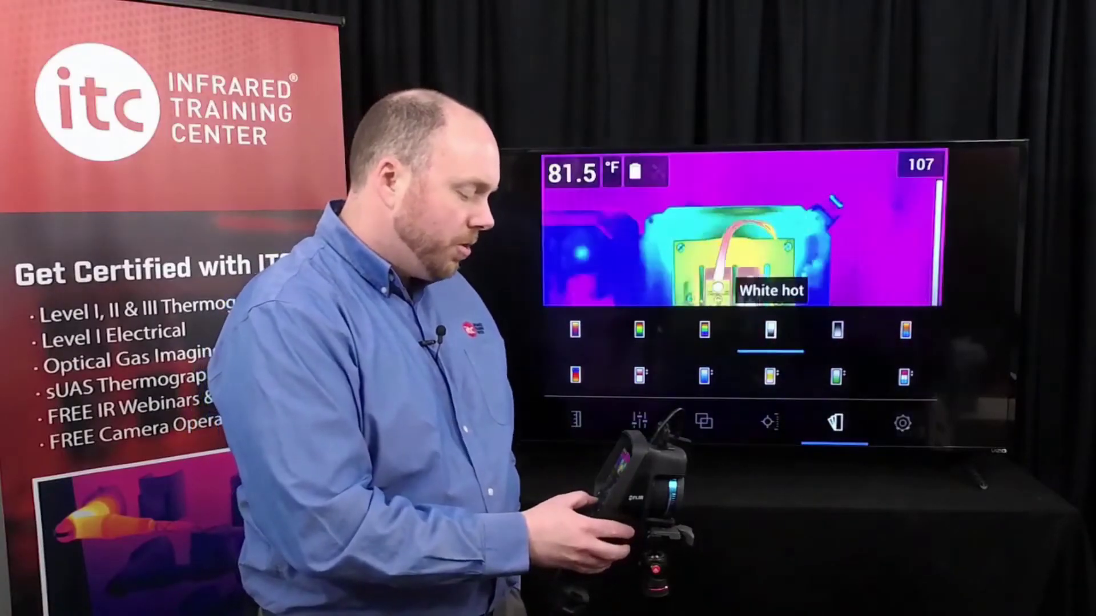
{"action": "key", "text": "Left"}
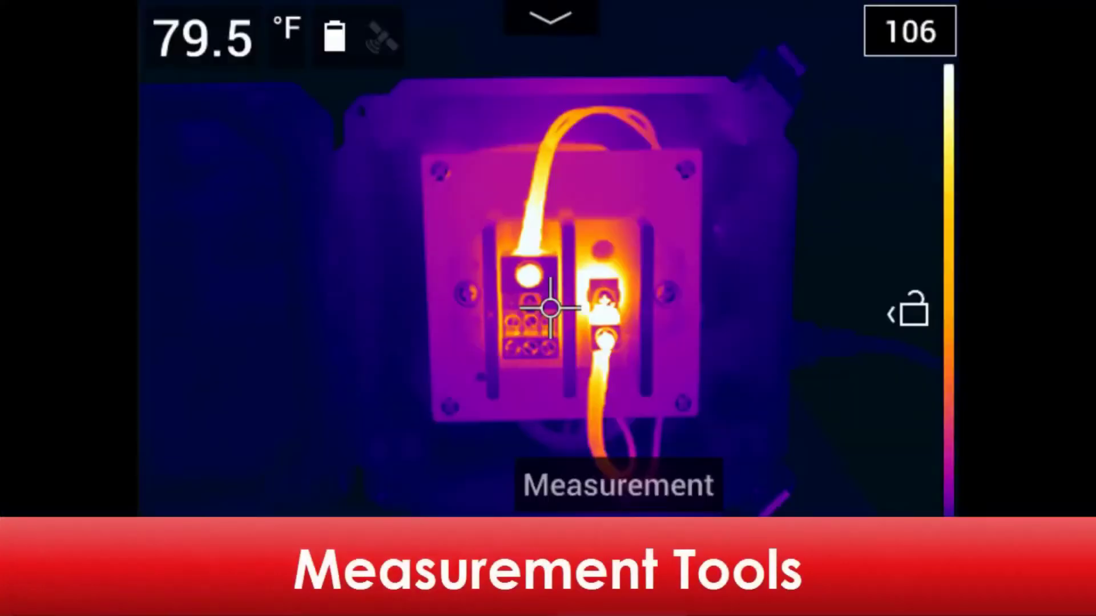
Cycle the measurement tool from Center spot through Hot spot and Cold spot to a user preset.
{"action": "key", "text": "Return"}
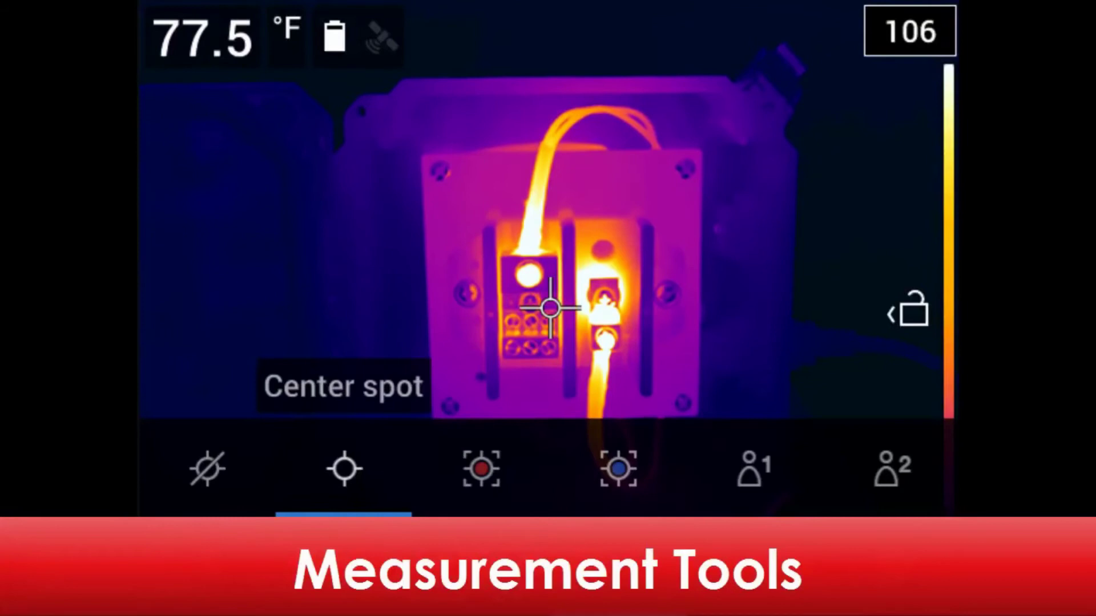
{"action": "key", "text": "Right"}
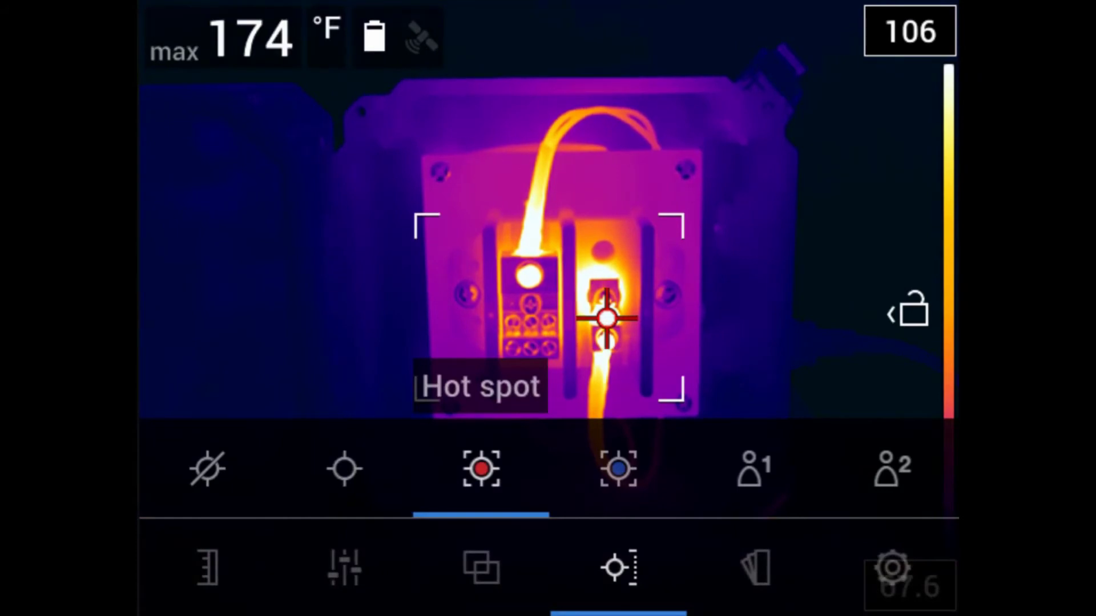
{"action": "key", "text": "Right"}
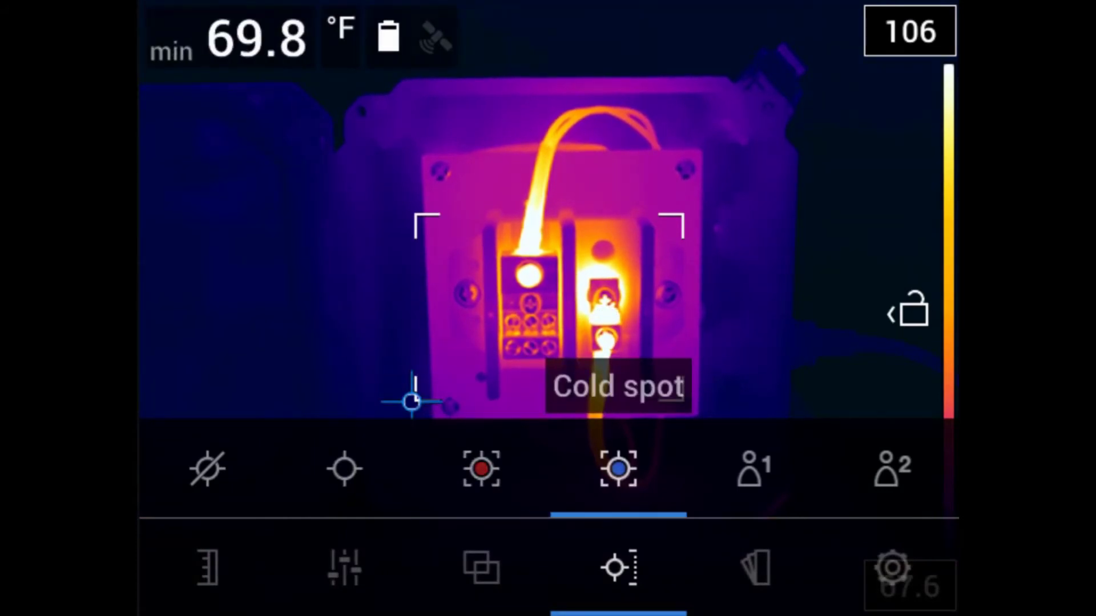
{"action": "key", "text": "Right"}
{"action": "key", "text": "Right"}
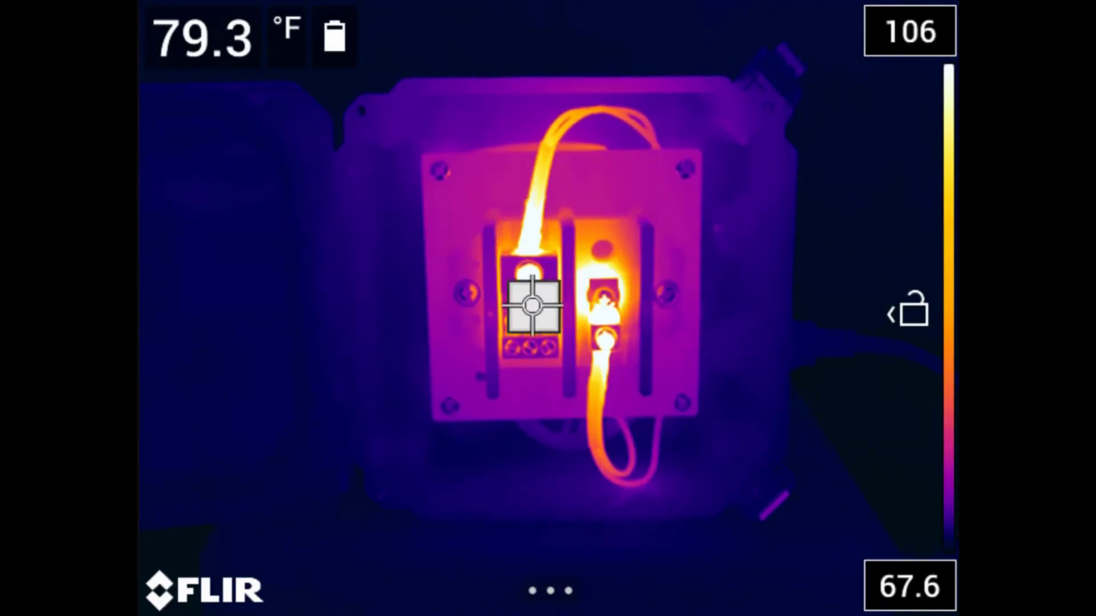
Apply the Hot spot box measurement, showing a 177 °F maximum on the junction box.
{"action": "key", "text": "Return"}
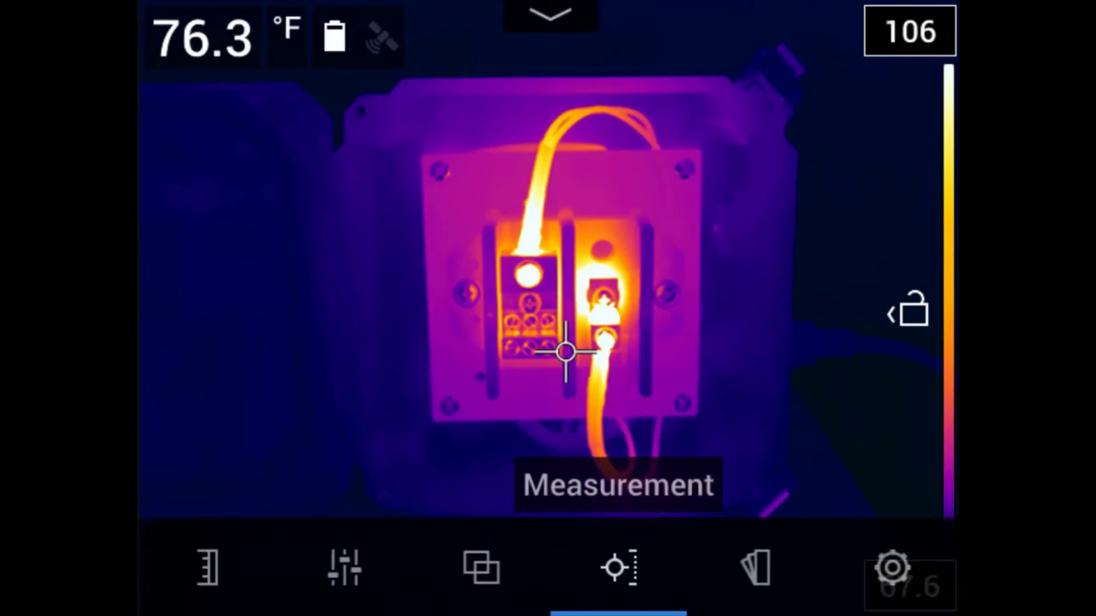
{"action": "key", "text": "Return"}
{"action": "key", "text": "Right"}
{"action": "key", "text": "Return"}
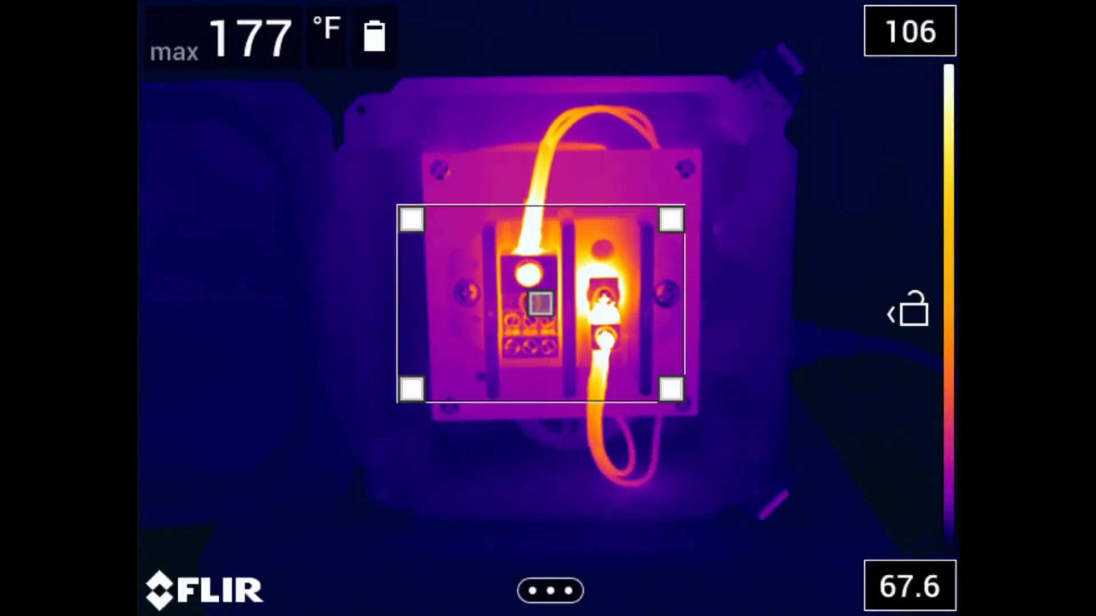